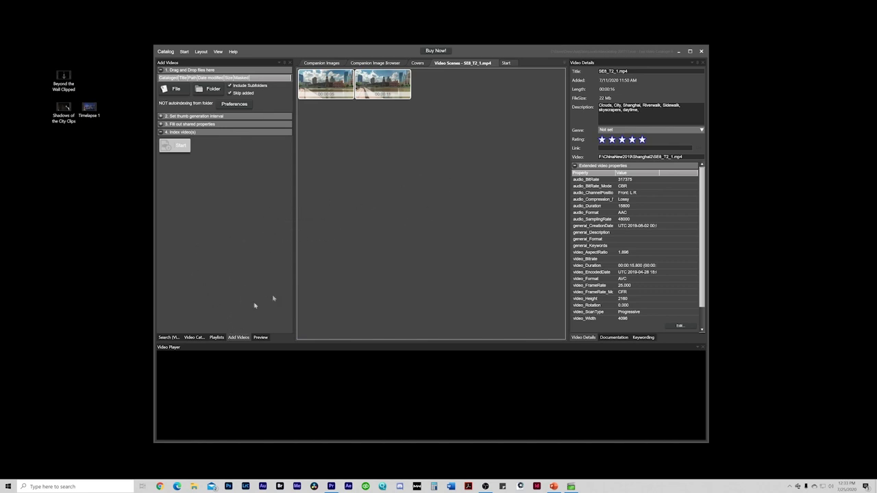
Step: Queue Beyond the Wall Clipped, Shadows of the City Clips and Timelapse 1 from the desktop for cataloging, and show the thumbnail interval options
left_click_drag(348, 53, 359, 56)
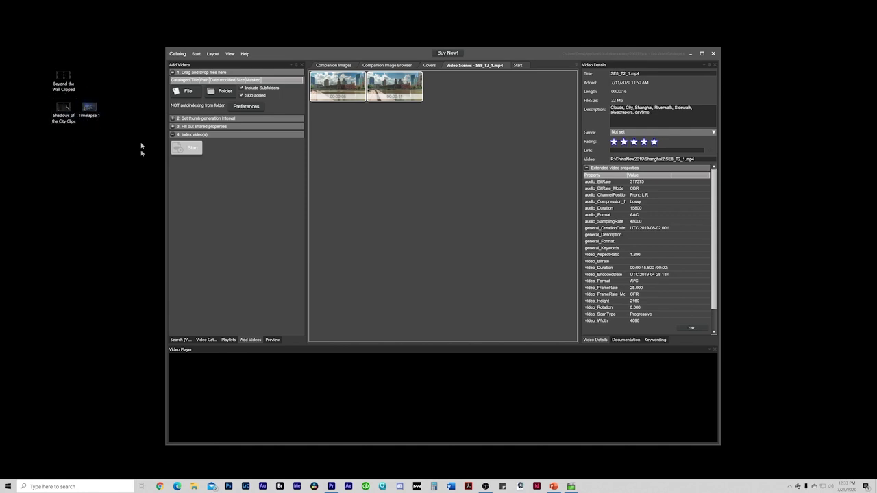
left_click_drag(114, 135, 228, 80)
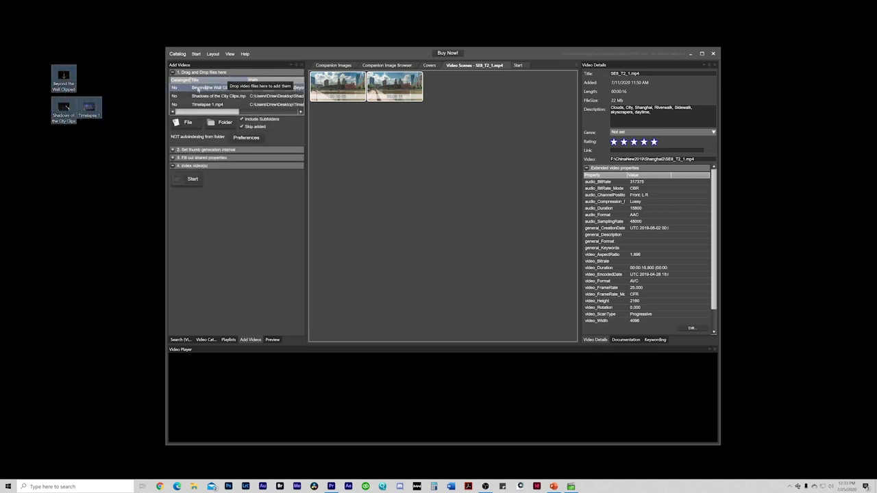
left_click_drag(231, 114, 283, 116)
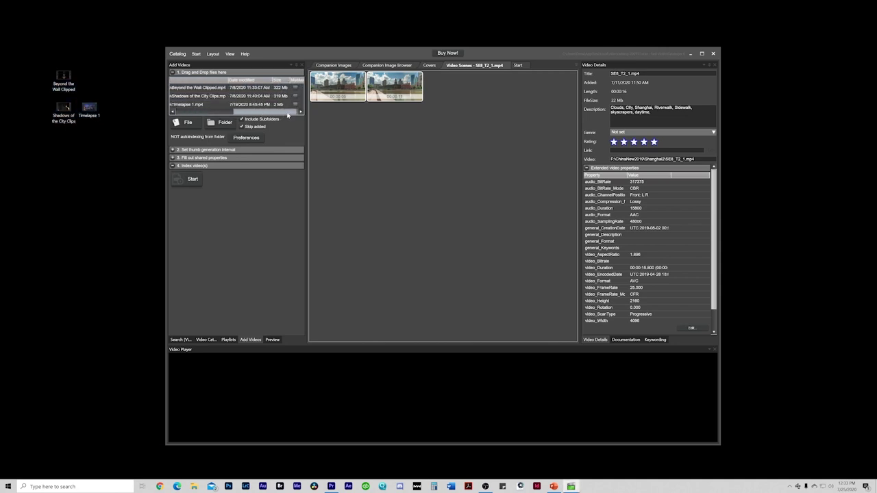
left_click(195, 150)
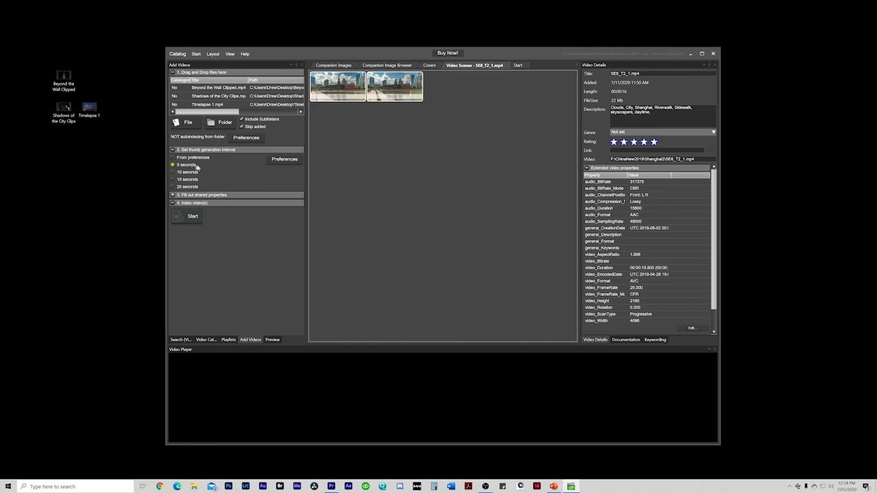
Step: Fill out the shared properties of the queued videos with keywords, including Drone Footage and Landscape
left_click(182, 196)
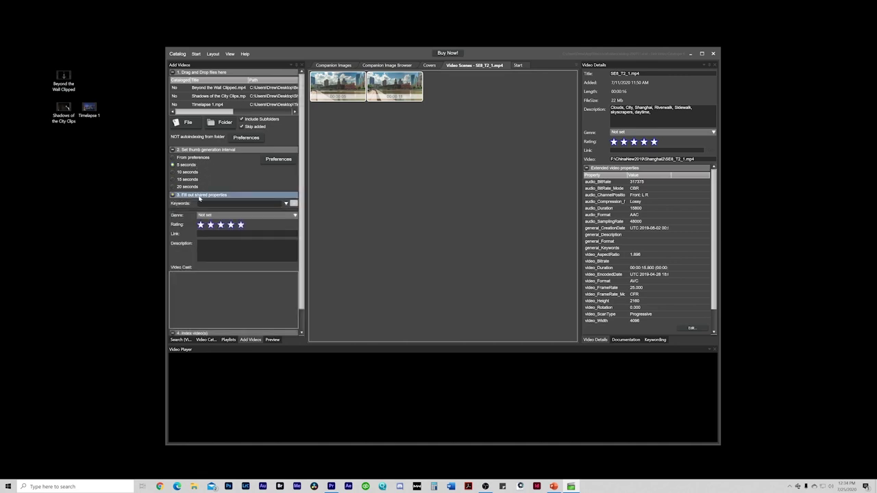
left_click(218, 202)
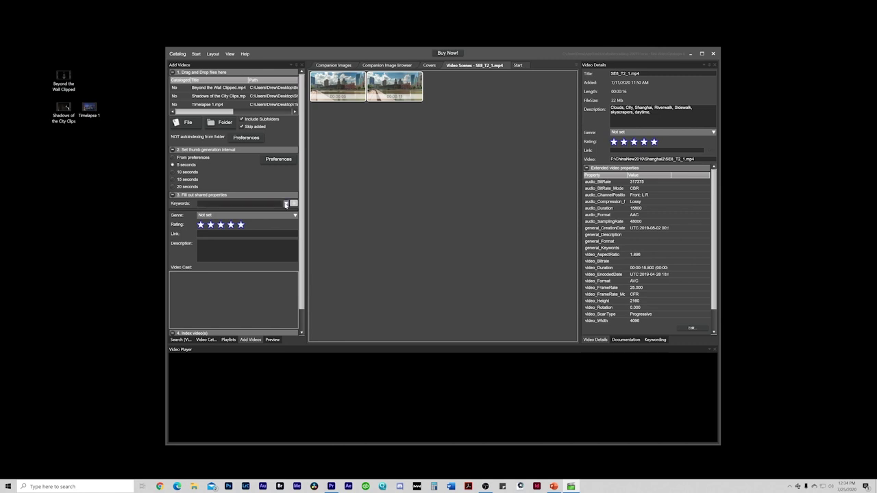
left_click(286, 204)
left_click(205, 217)
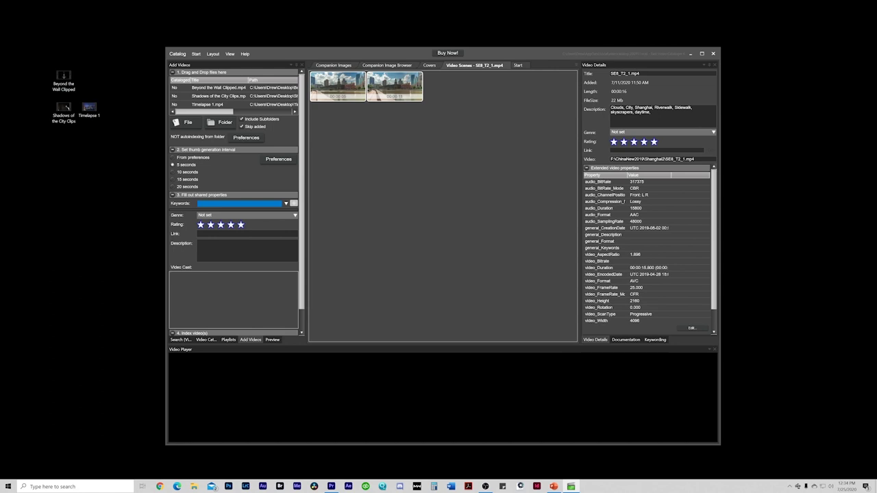
left_click(293, 203)
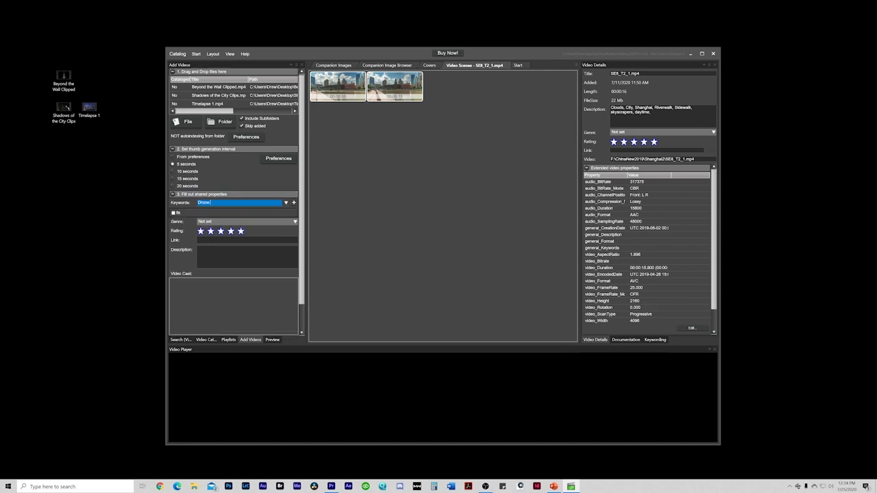
type("tage")
left_click(294, 203)
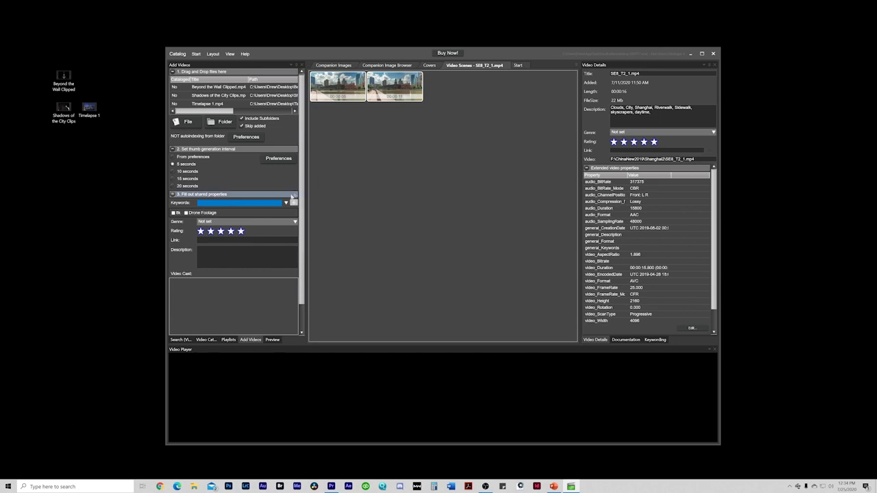
type("Landscape")
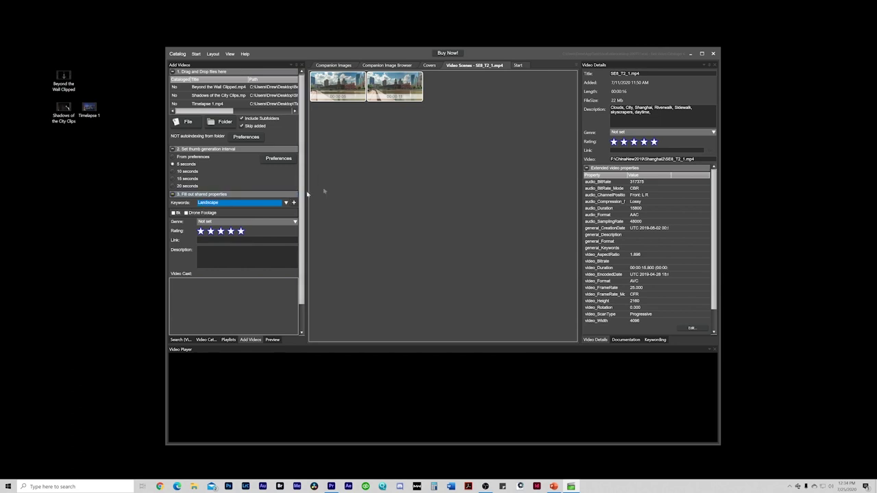
left_click(293, 202)
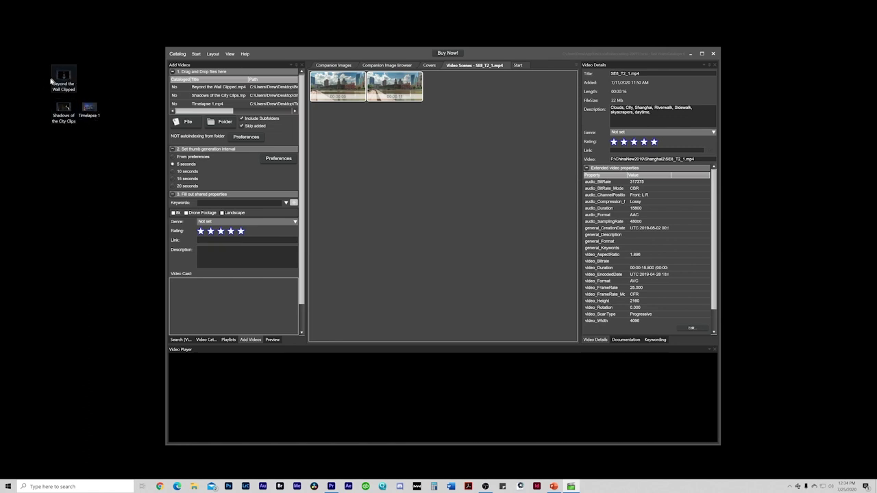
left_click(219, 203)
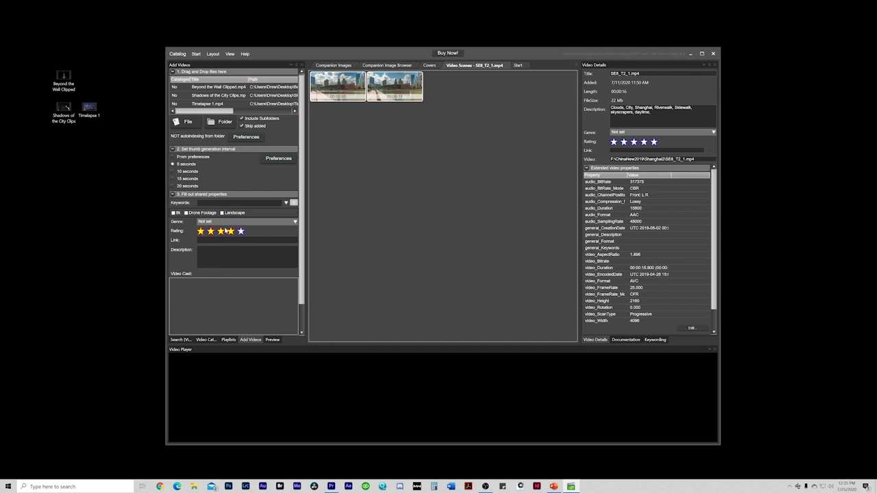
left_click(200, 239)
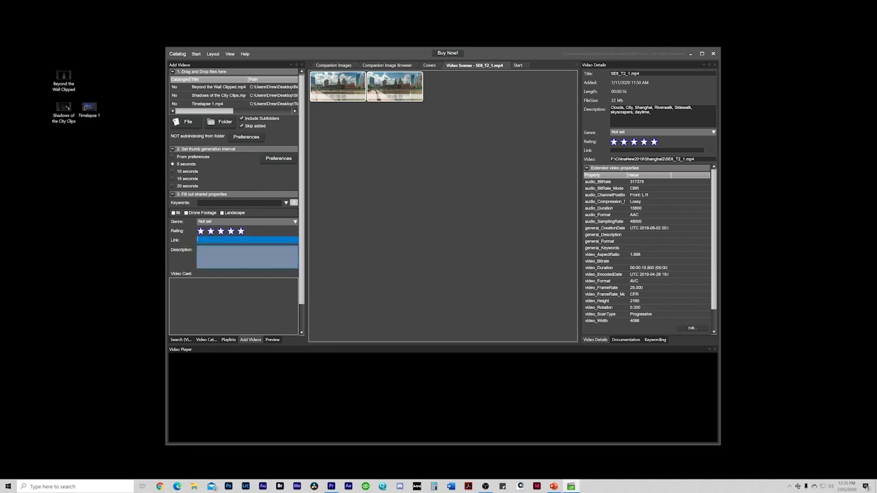
left_click(200, 251)
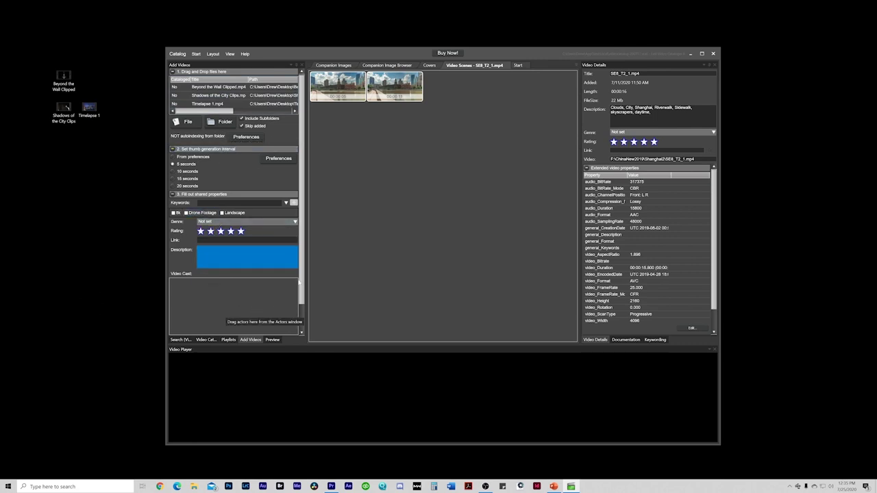
Step: Start indexing the three queued videos into the catalog
scroll(298, 280, "down", 3)
left_click(189, 323)
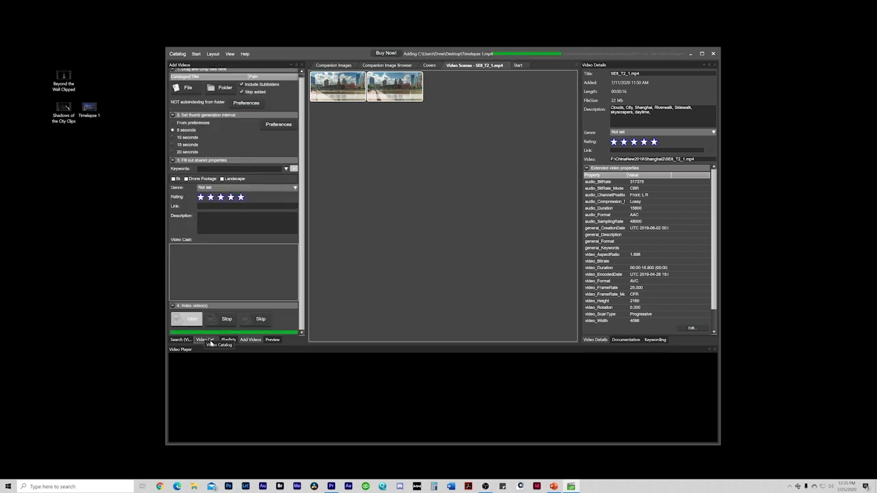
Step: Look through the video catalog down to the newly added videos at the end of the list
left_click(208, 341)
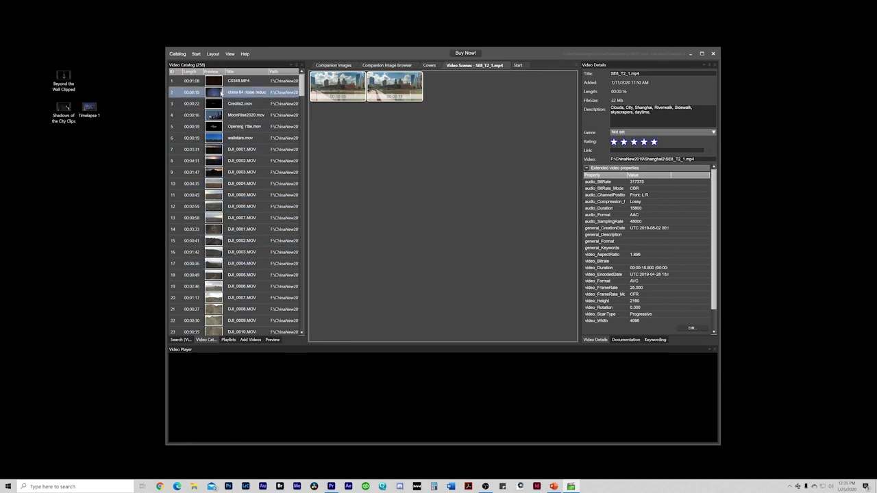
scroll(242, 130, "down", 3)
scroll(242, 130, "down", 20)
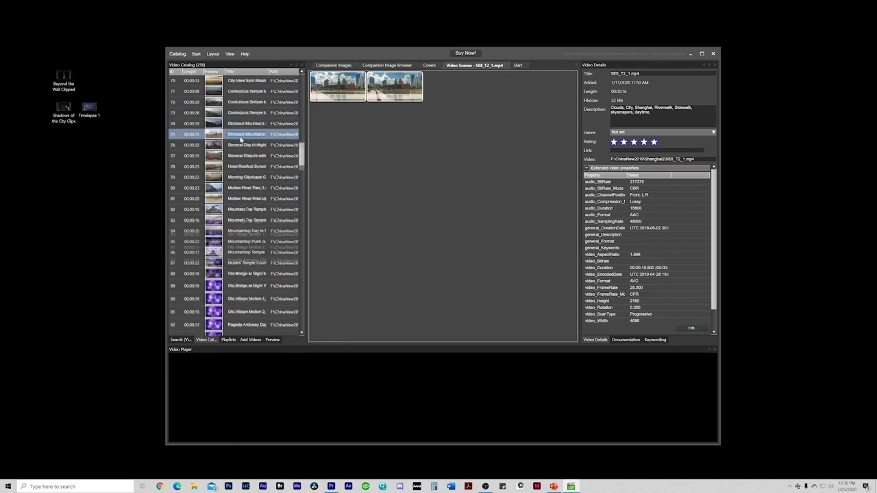
scroll(241, 146, "down", 11)
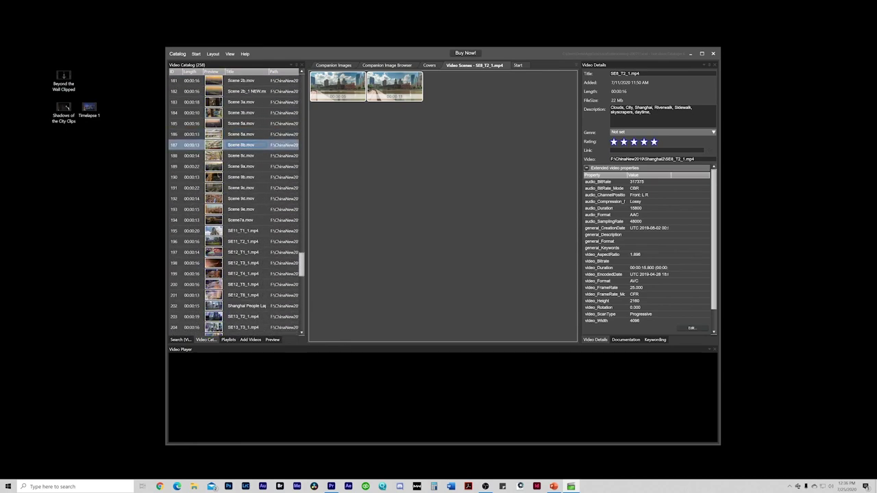
scroll(242, 252, "down", 7)
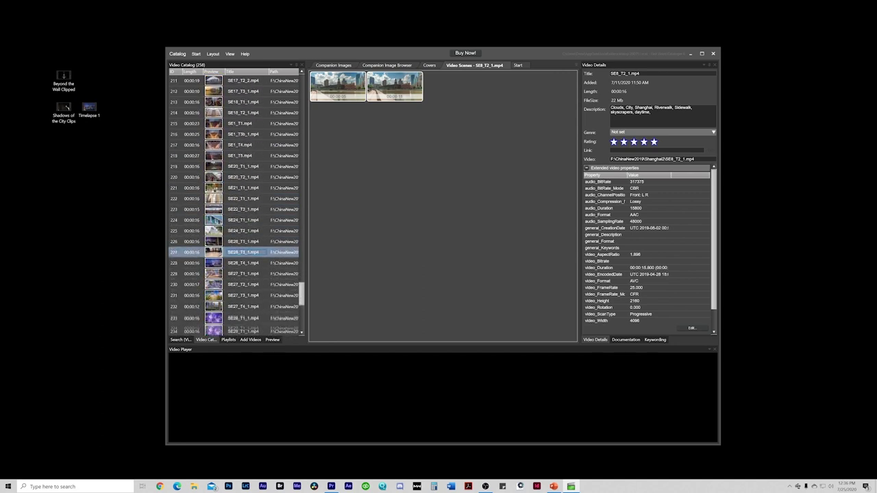
scroll(242, 252, "down", 3)
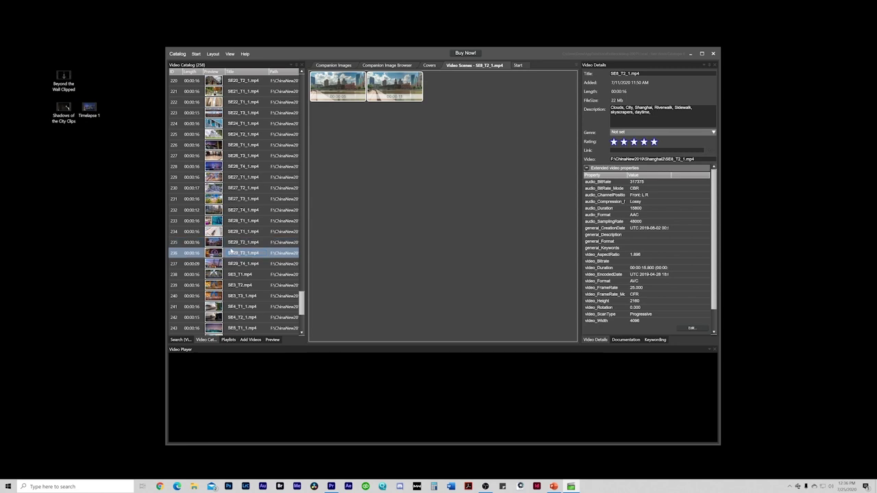
scroll(233, 264, "down", 5)
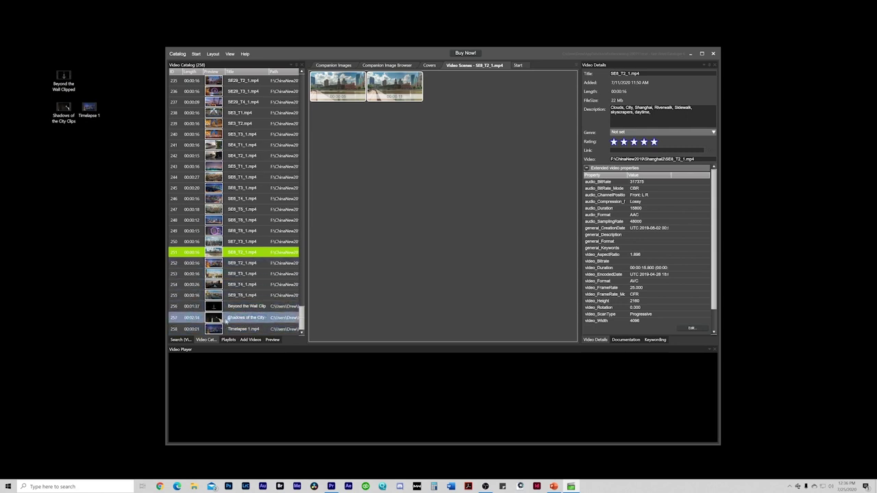
Step: Show the scene thumbnails of Beyond the Wall Clipped, Shadows of the City Clips and Timelapse 1 one after another
left_click(221, 308)
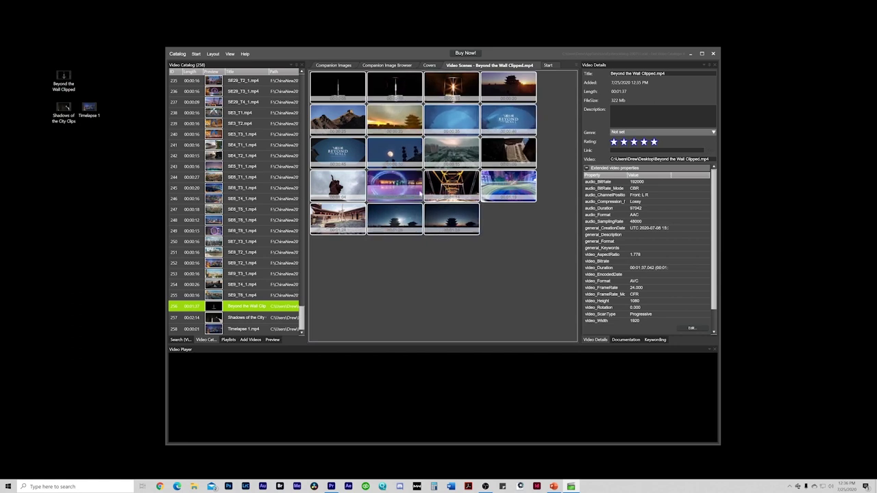
left_click(226, 319)
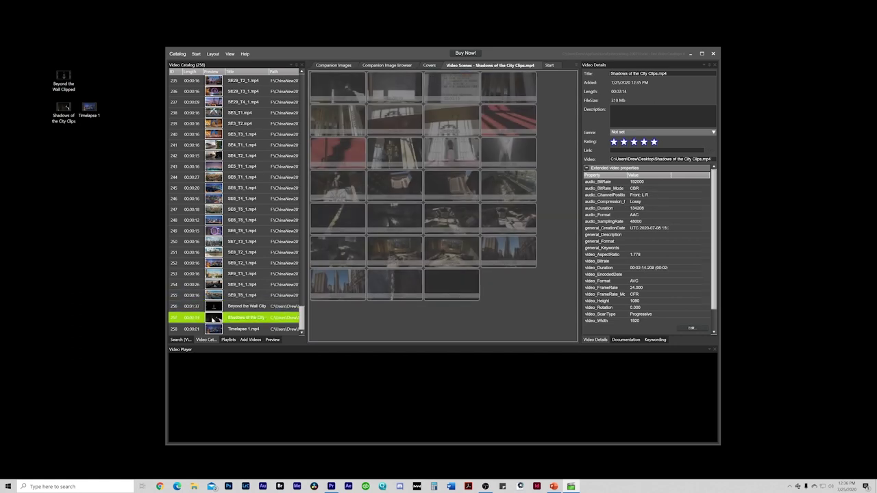
left_click(240, 329)
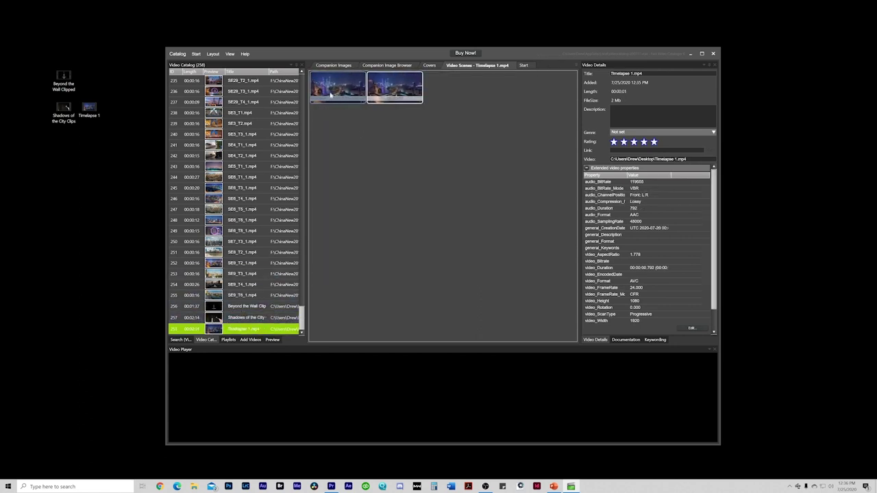
Step: Play Timelapse 1.mp4 from its two scene thumbnails in the video player
left_click(394, 87)
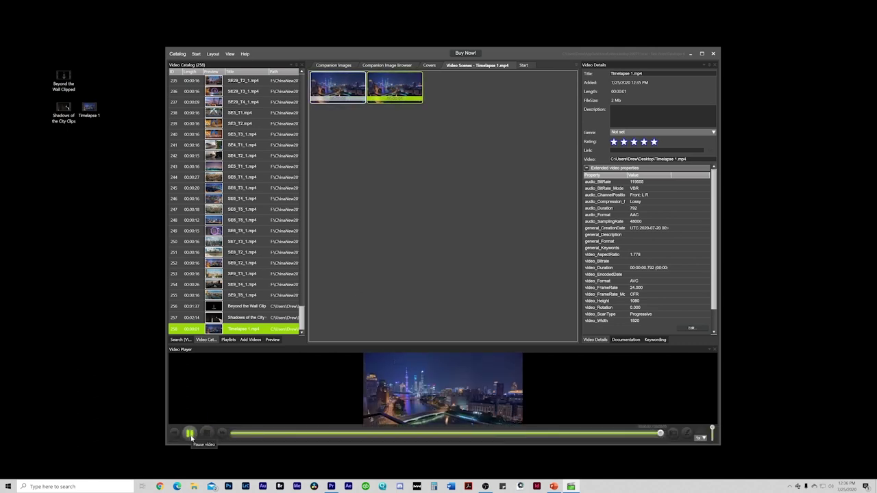
left_click(345, 92)
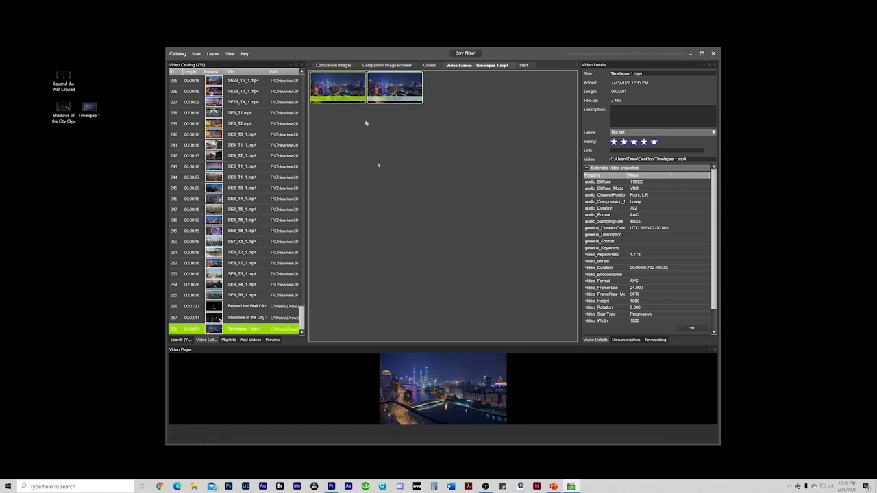
left_click(190, 433)
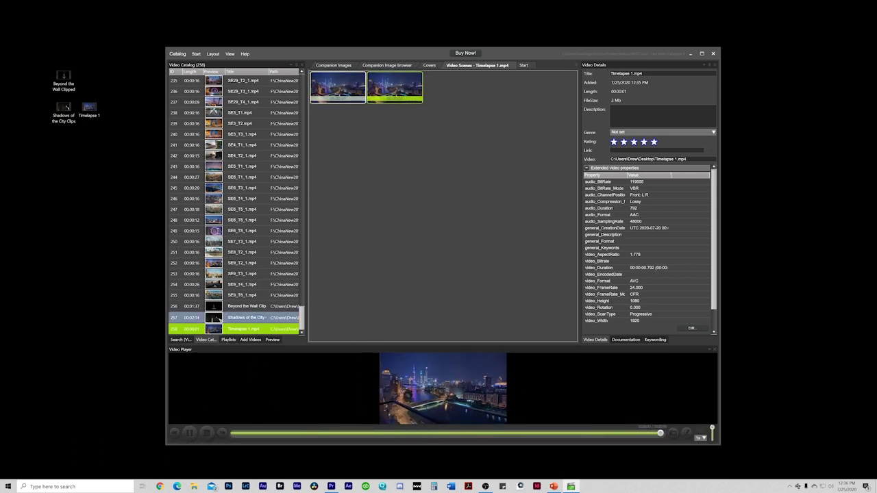
Step: Play Shadows of the City Clips.mp4 and skip ahead to several later points in the video
left_click(213, 318)
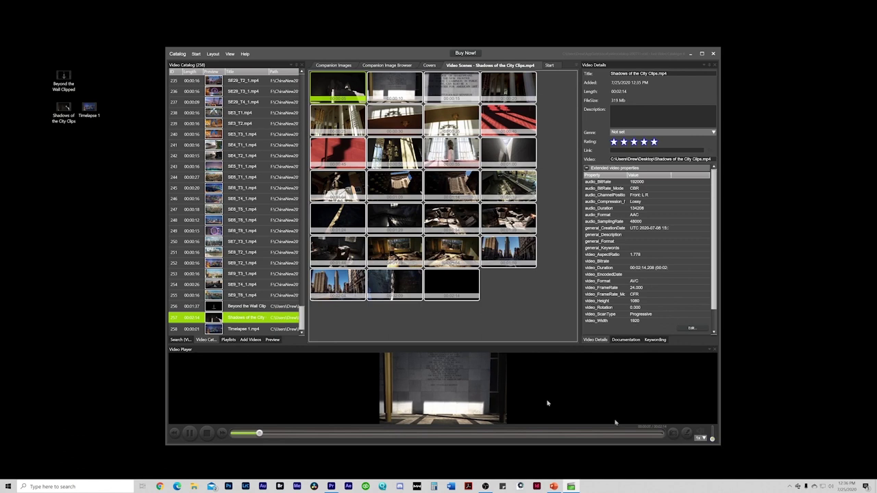
left_click(337, 434)
left_click(395, 434)
left_click(448, 434)
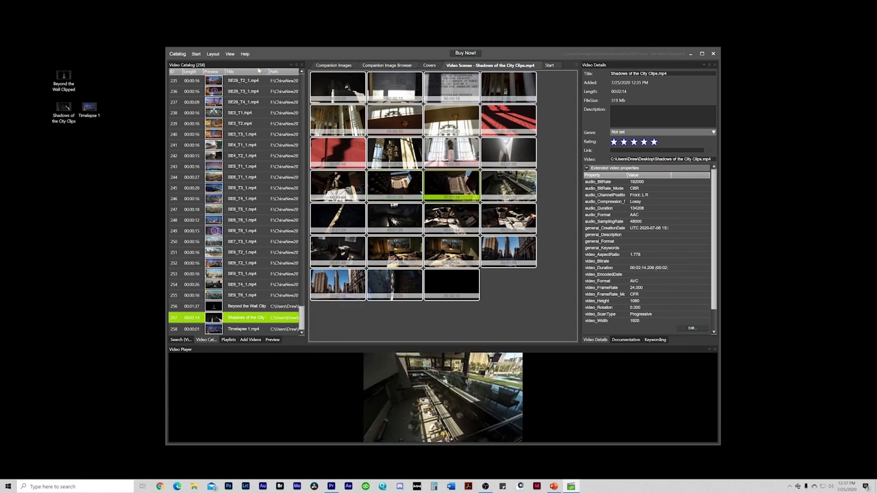
Step: Search the catalog for "china" and look through the filtered video list
left_click(180, 339)
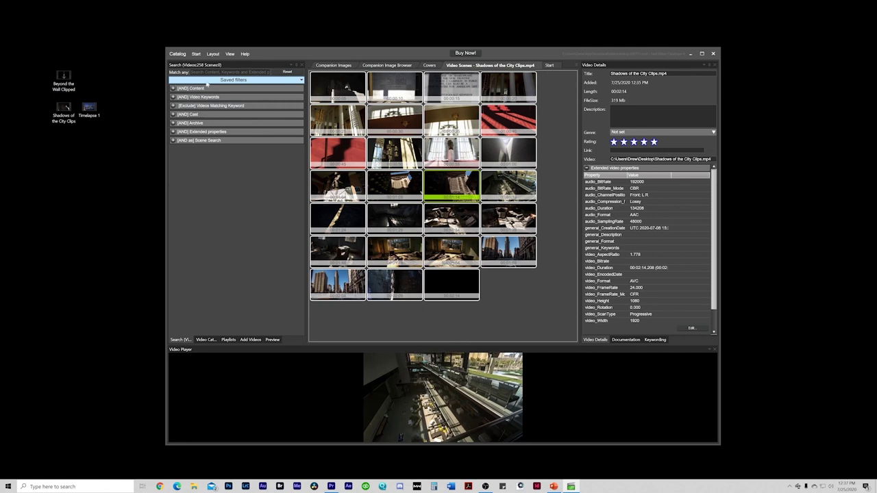
type("chims")
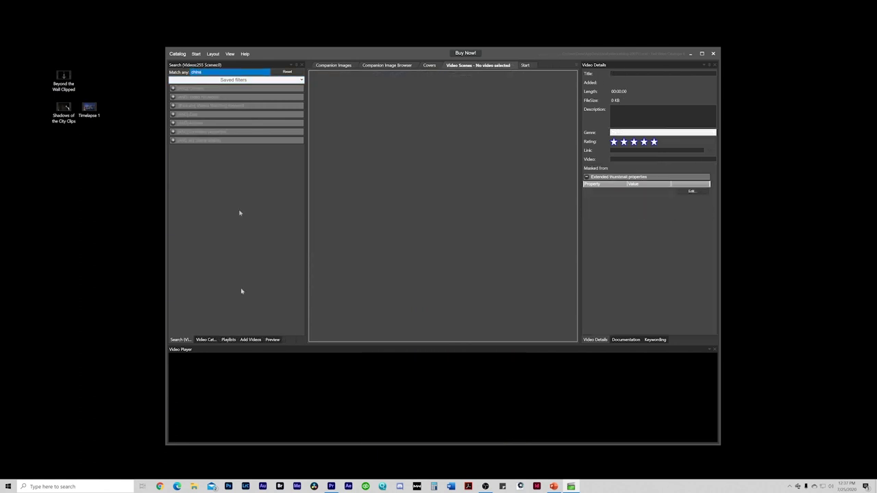
left_click(205, 340)
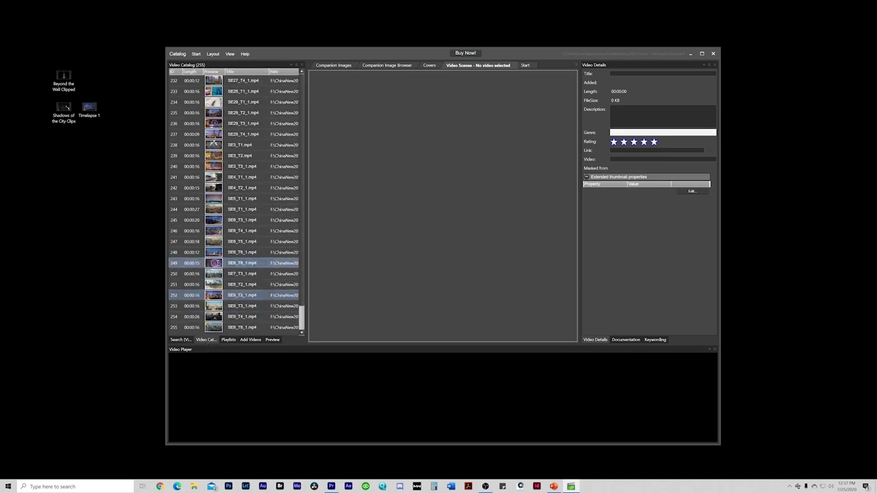
scroll(232, 274, "up", 15)
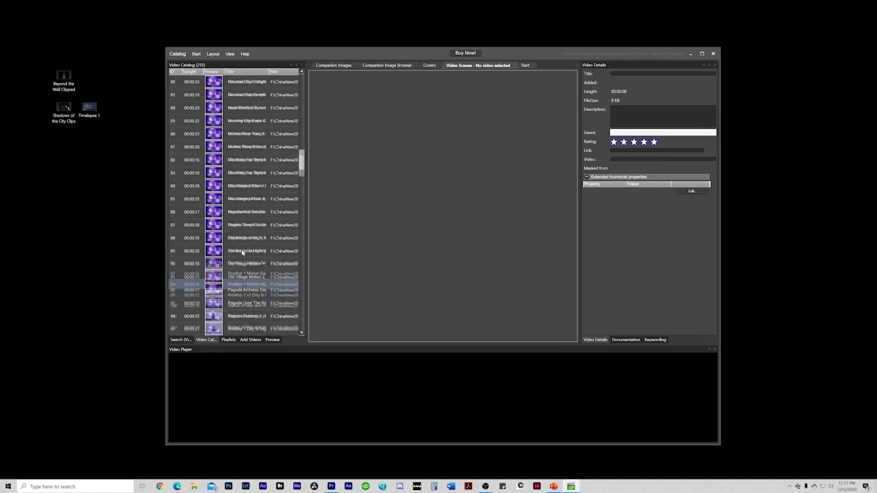
scroll(242, 253, "up", 8)
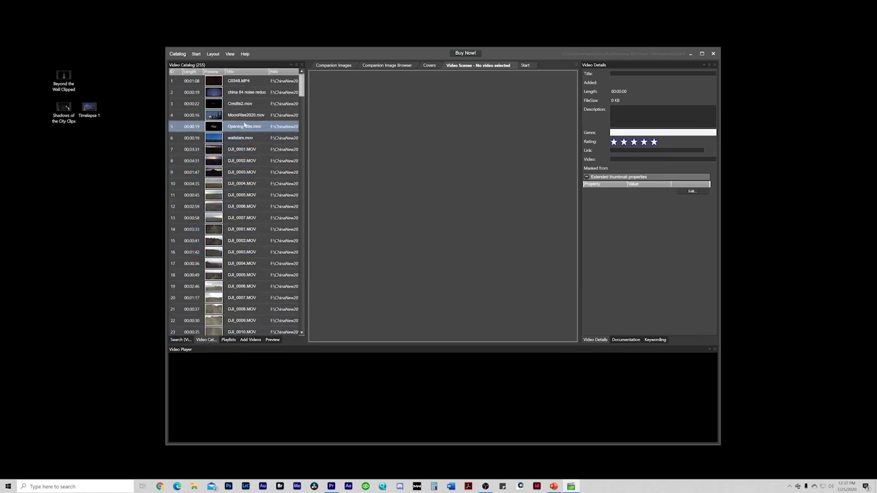
scroll(253, 171, "down", 20)
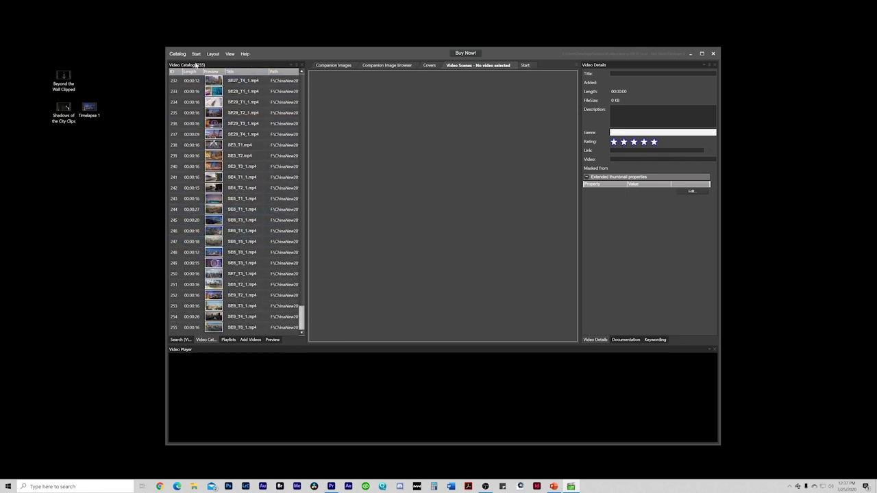
Step: Reset the catalog search filter and open Shadows of the City Clips from the full video list
left_click(180, 340)
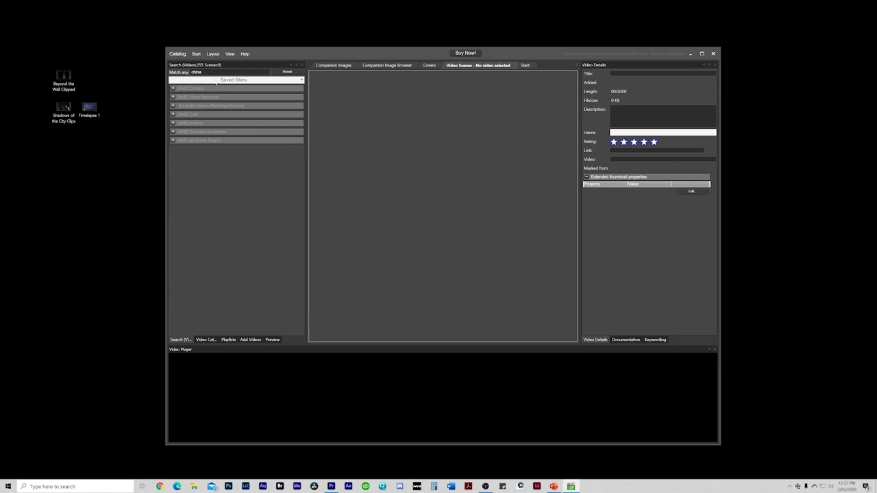
left_click(286, 71)
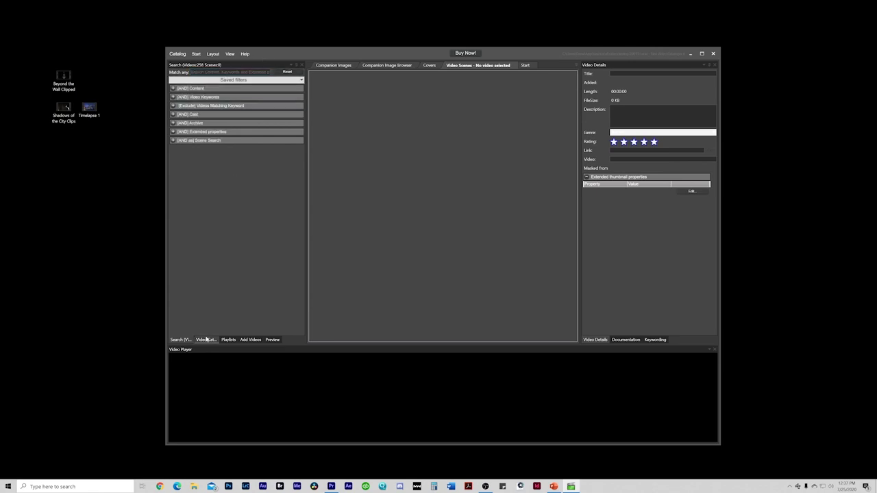
left_click(206, 339)
left_click(215, 318)
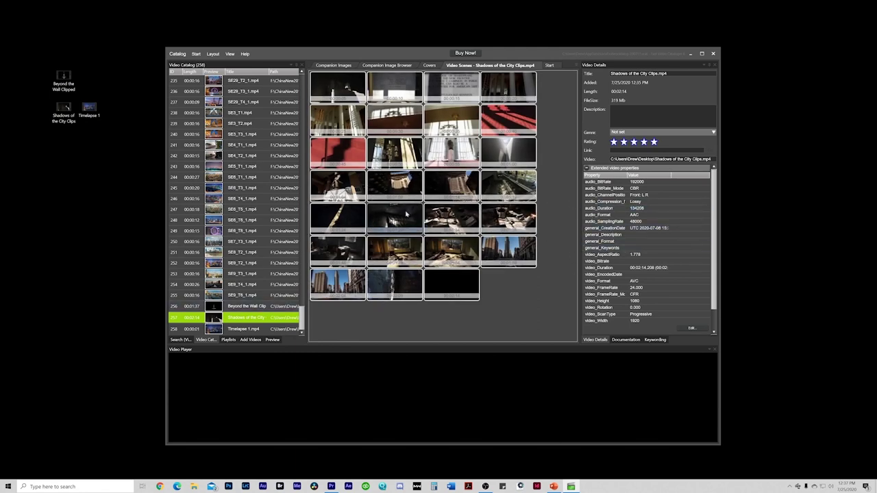
Step: Enter the description "Kennedy Center, Shadows, Light play, Sweeping Shadows, Dark, Moody." for Shadows of the City Clips
left_click(611, 110)
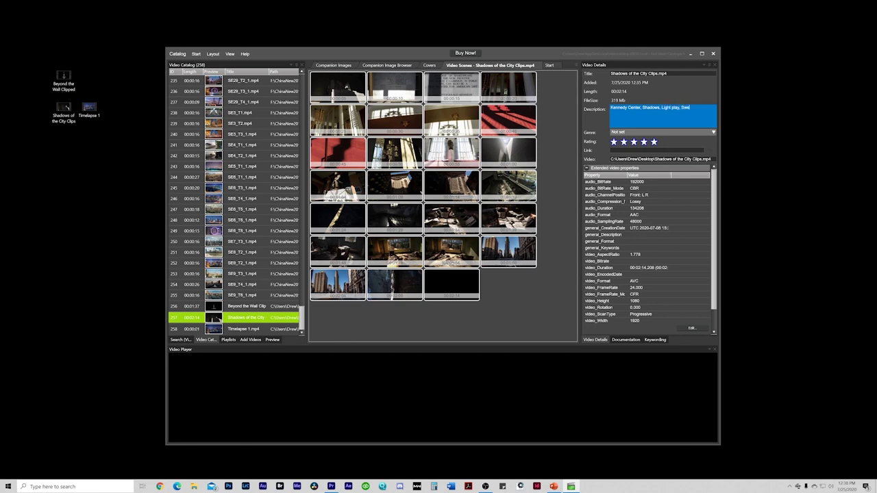
type("s, Dark, Moody.")
scroll(240, 260, "down", 1)
Step: Search the catalog for "Kennedy" and open the matching video to view its scenes and details
left_click(180, 339)
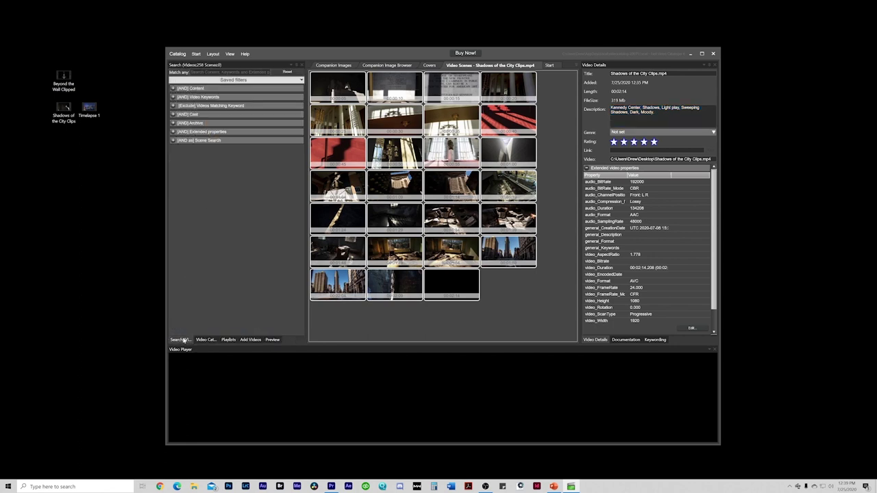
type("Kennedy")
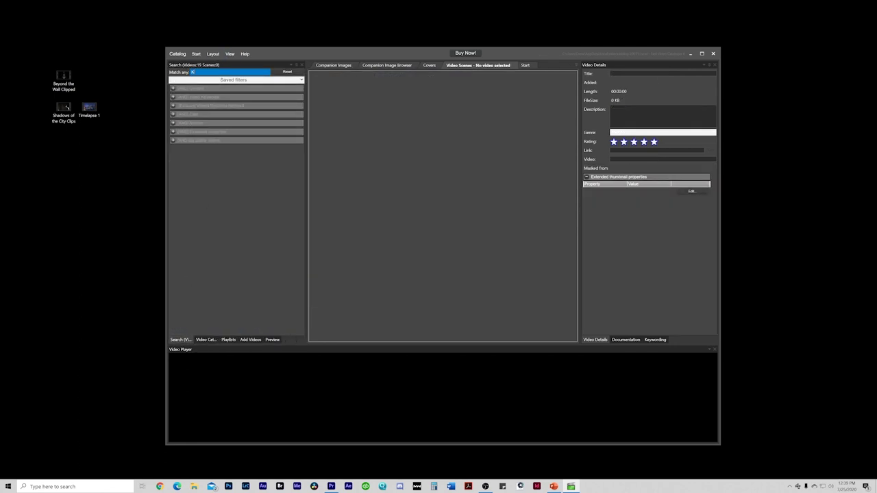
left_click(205, 339)
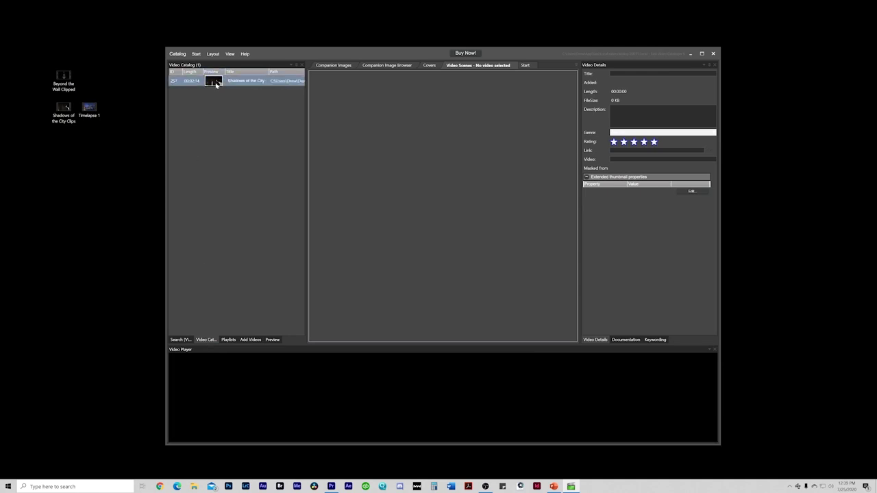
left_click(215, 83)
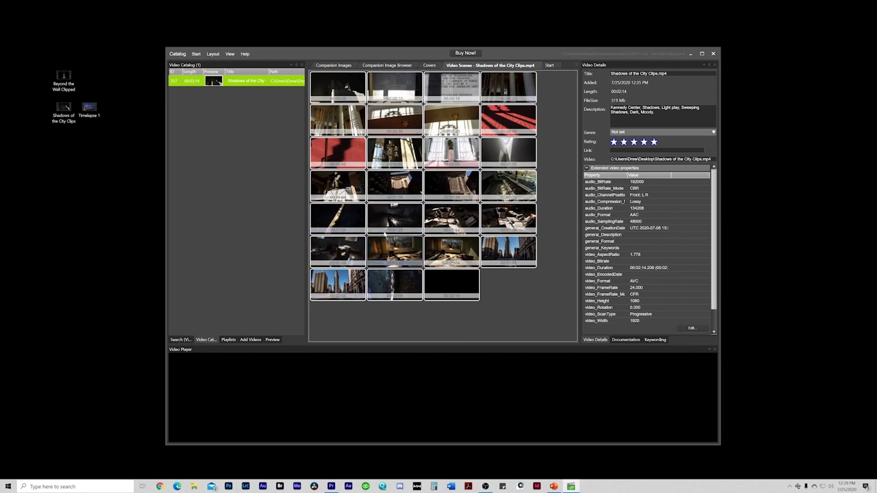
left_click(181, 340)
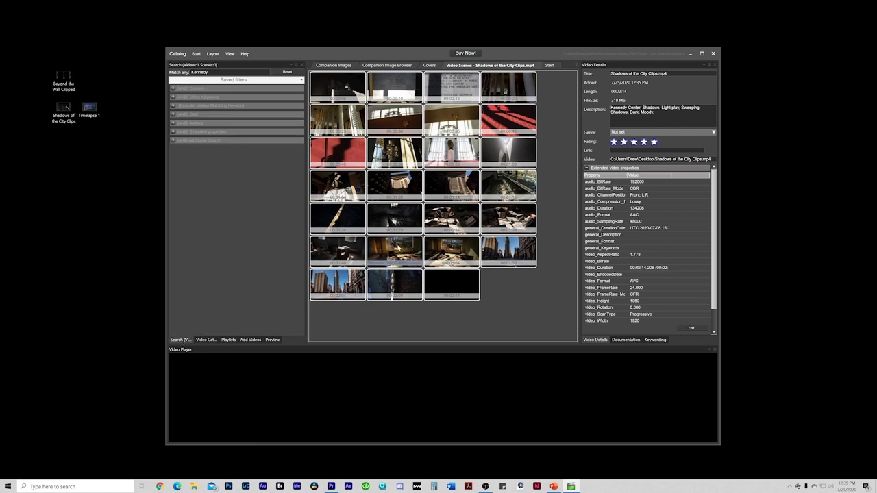
left_click(205, 340)
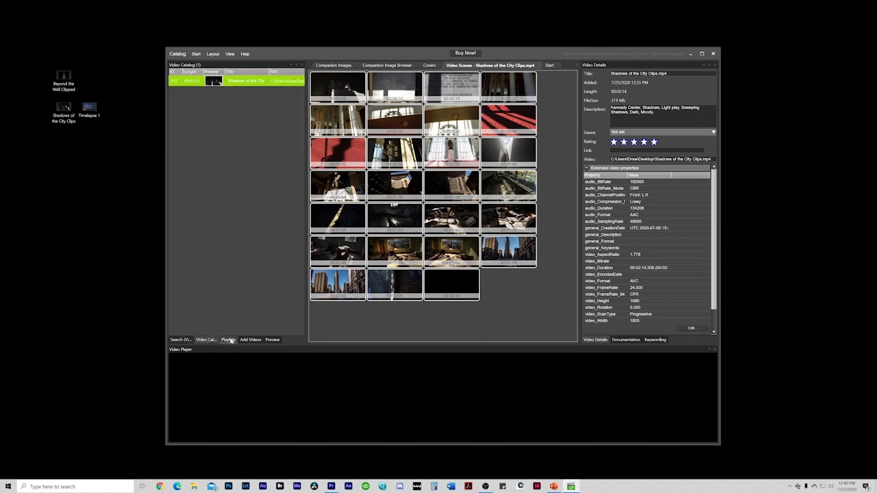
left_click(229, 340)
left_click(185, 340)
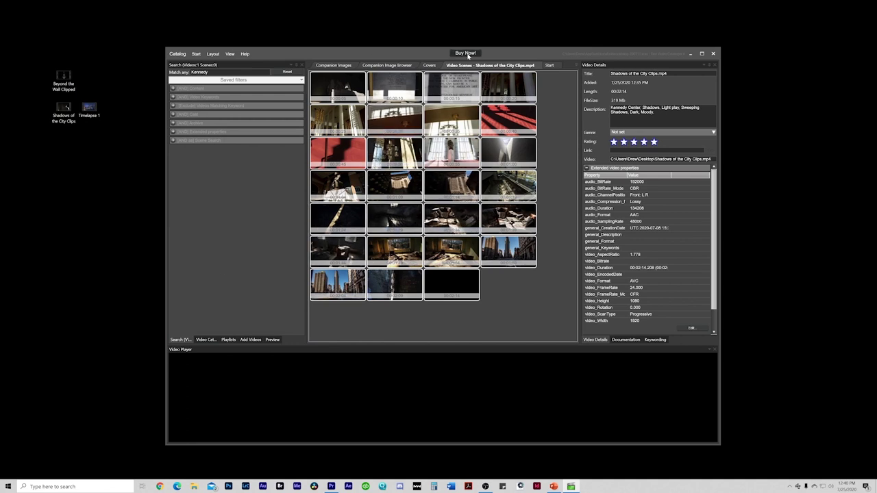
mouse_move(411, 53)
left_mouse_down()
mouse_move(374, 58)
mouse_move(426, 48)
left_mouse_up()
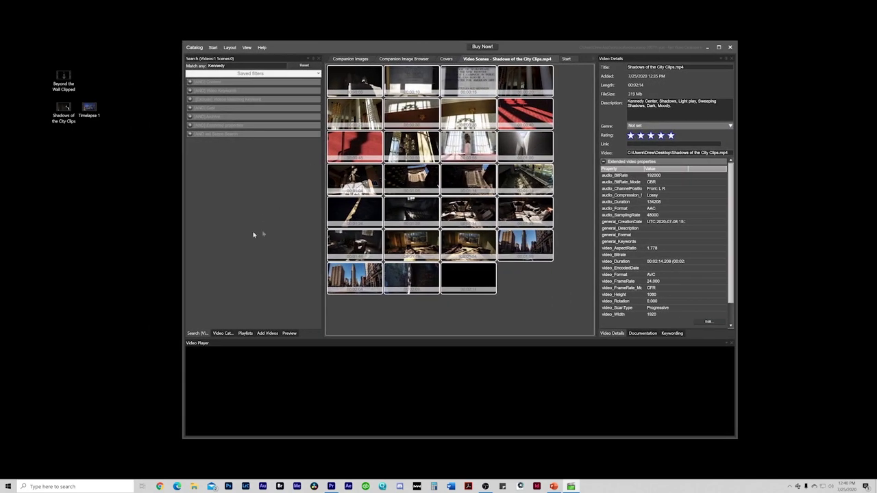